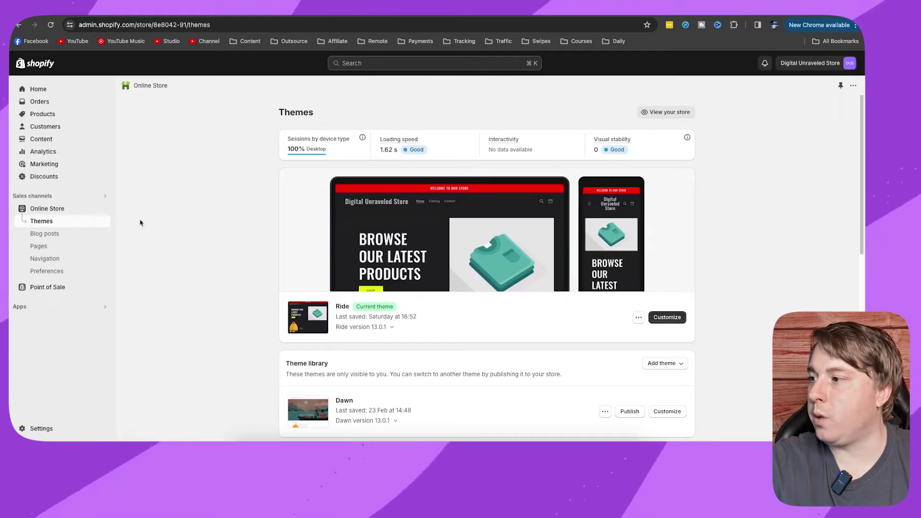
Step: Reach the Shopify App Store from the Apps sidebar via the recommended apps dialog
{"action": "left_click", "coordinate": [23, 308]}
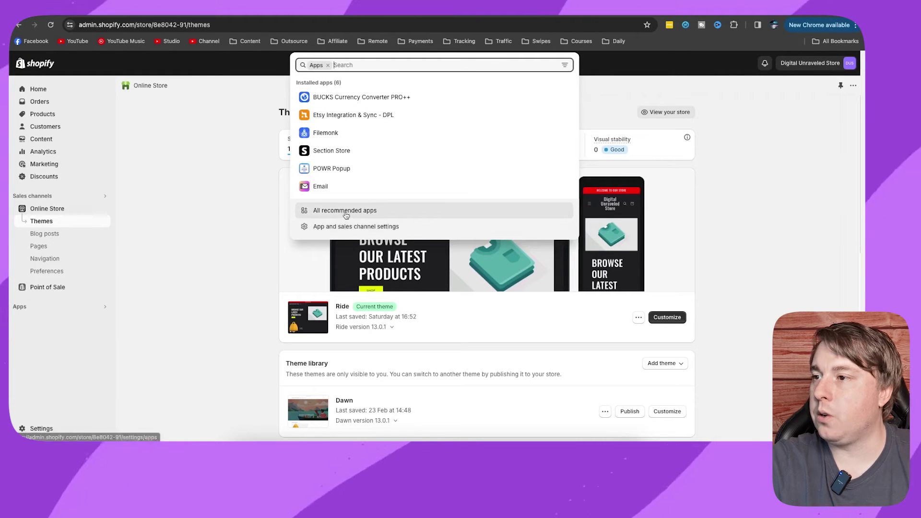
{"action": "left_click", "coordinate": [345, 210]}
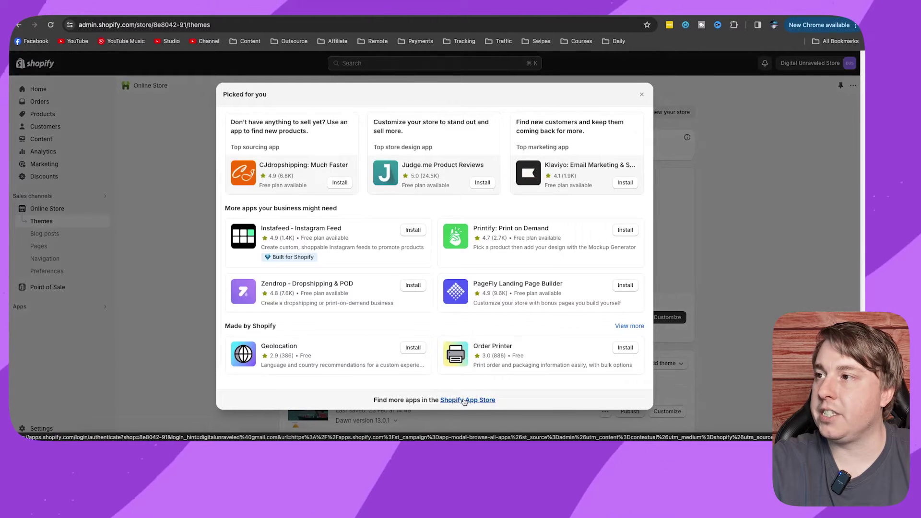
{"action": "left_click", "coordinate": [464, 401]}
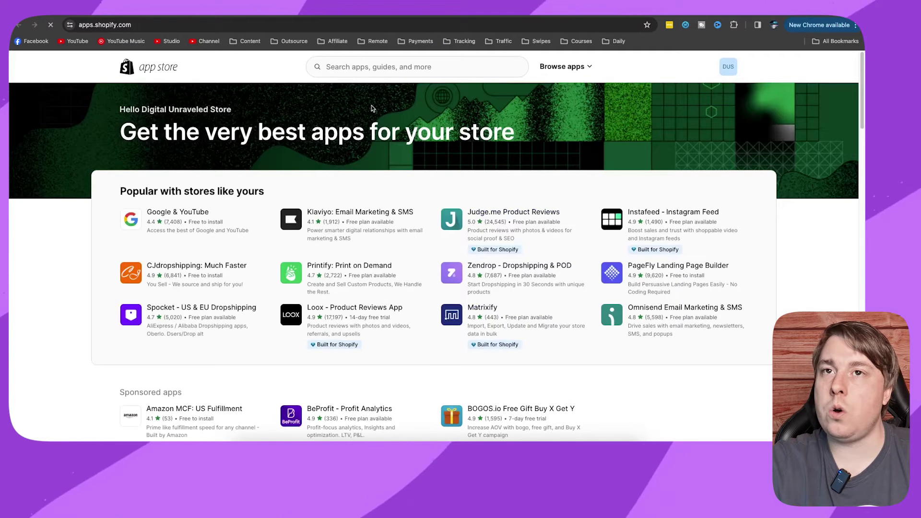
Step: Search the App Store for 'wishlist' and install Wishlist Plus from the results
{"action": "left_click", "coordinate": [360, 67]}
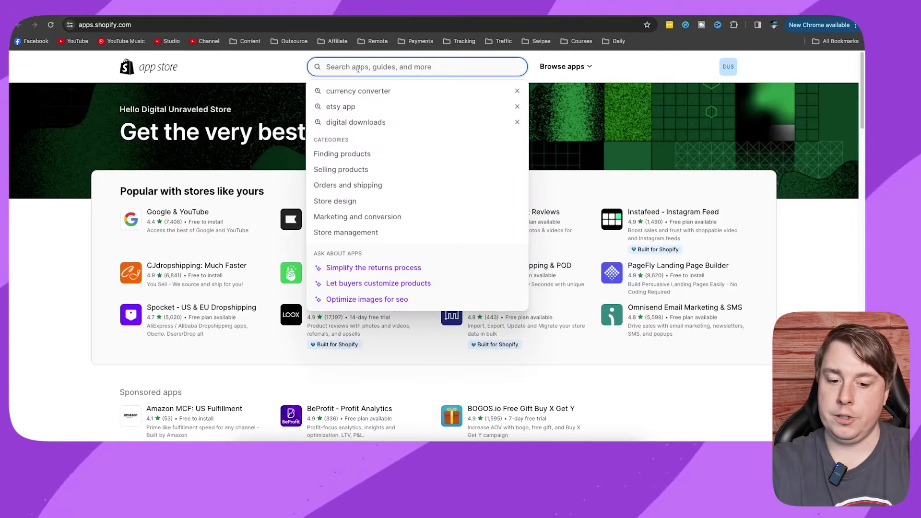
{"action": "type", "text": "wishlist"}
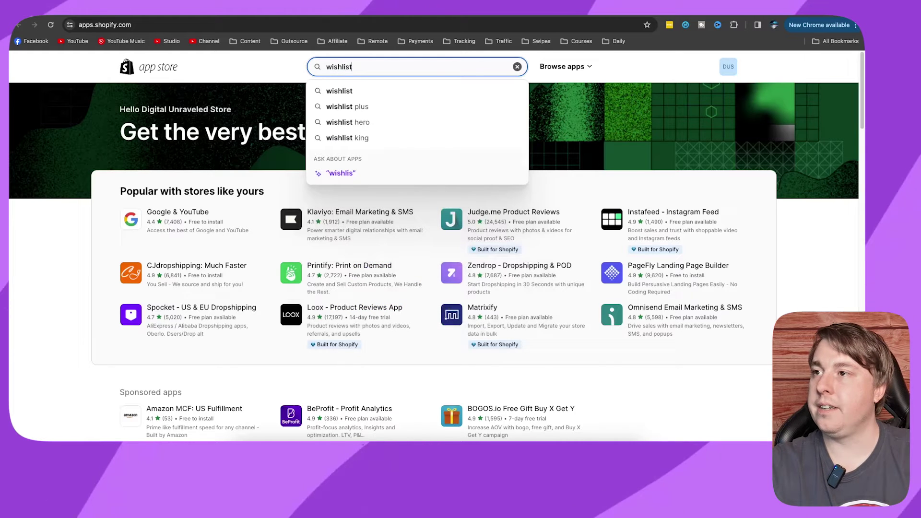
{"action": "left_click", "coordinate": [352, 90]}
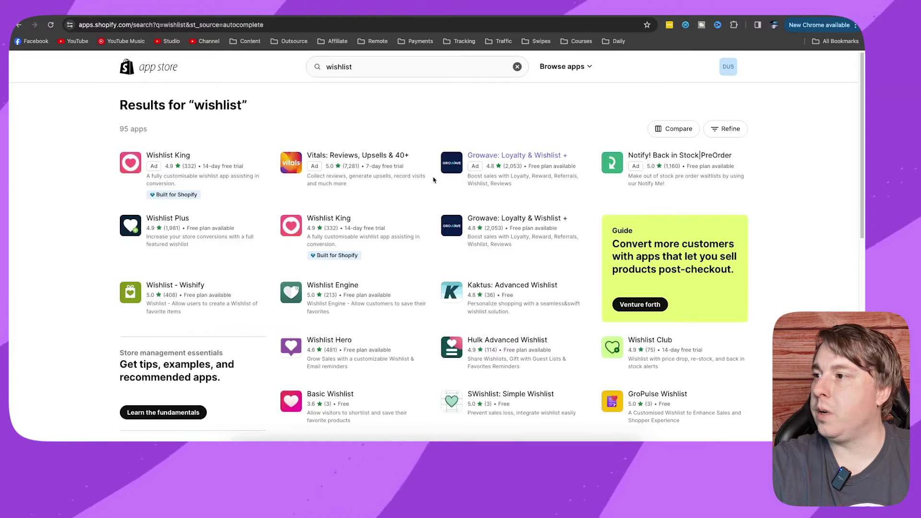
{"action": "scroll", "coordinate": [426, 185], "scroll_direction": "down", "scroll_amount": 3}
{"action": "scroll", "coordinate": [426, 185], "scroll_direction": "down", "scroll_amount": 5}
{"action": "scroll", "coordinate": [425, 185], "scroll_direction": "up", "scroll_amount": 8}
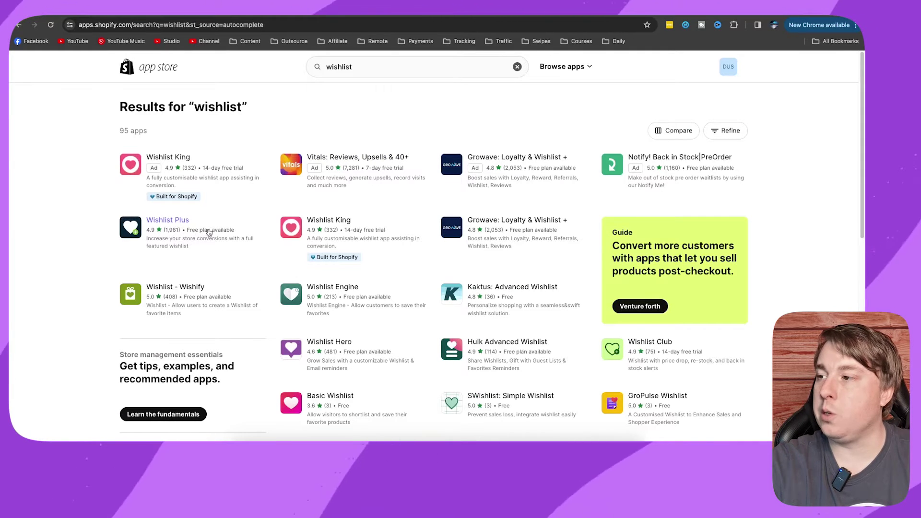
{"action": "left_click", "coordinate": [170, 222]}
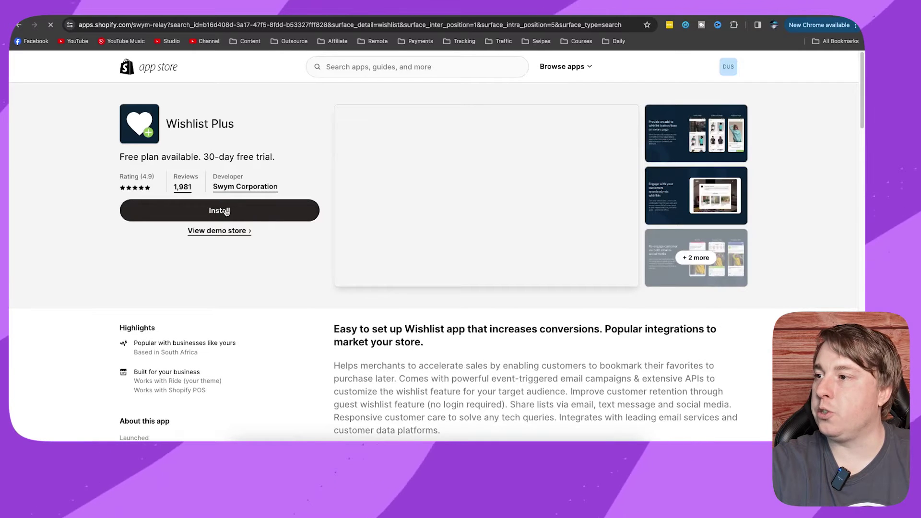
{"action": "left_click", "coordinate": [225, 210]}
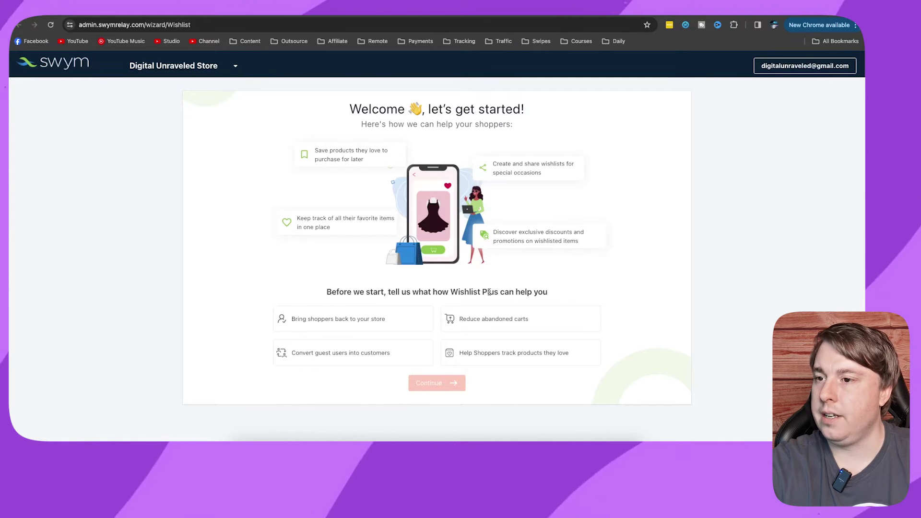
Step: Choose 'Bring shoppers back to your store' as the goal and continue
{"action": "left_click", "coordinate": [345, 321]}
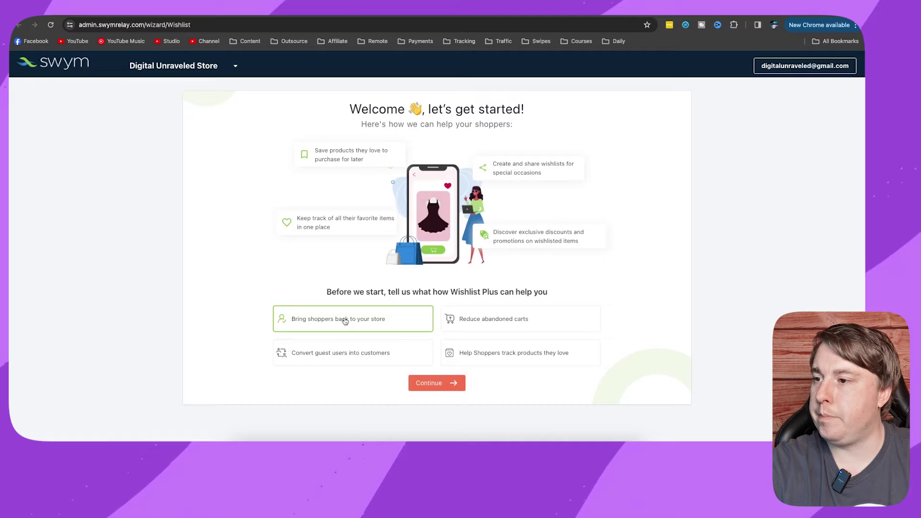
{"action": "left_click", "coordinate": [431, 382]}
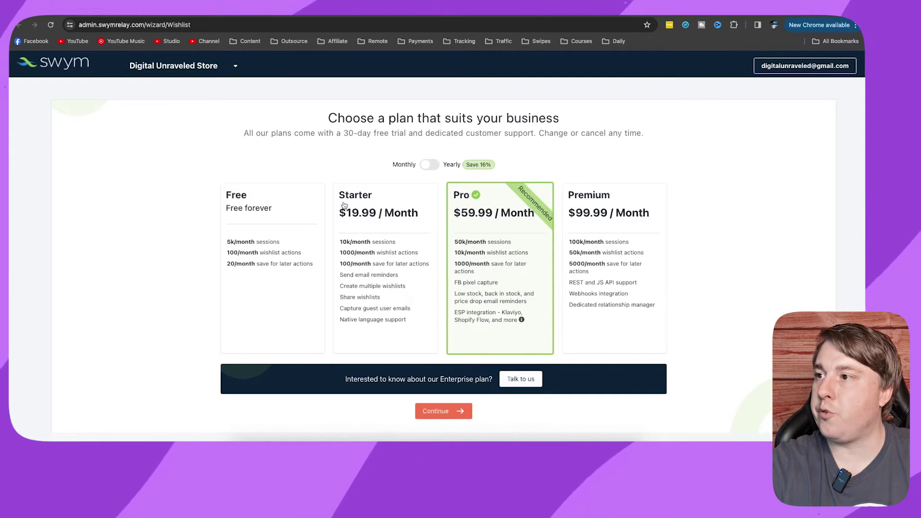
Step: Select the Free plan and continue to the Launch Button Details step
{"action": "left_click", "coordinate": [260, 203]}
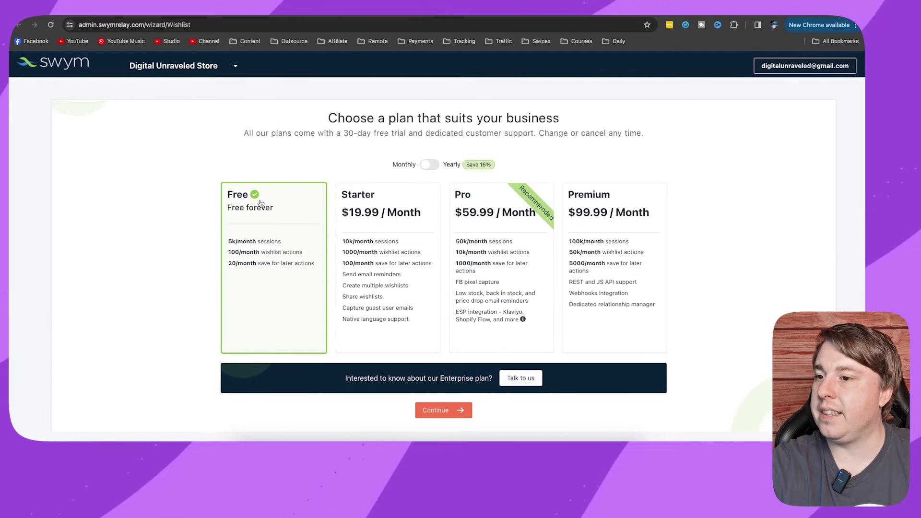
{"action": "left_click", "coordinate": [441, 410]}
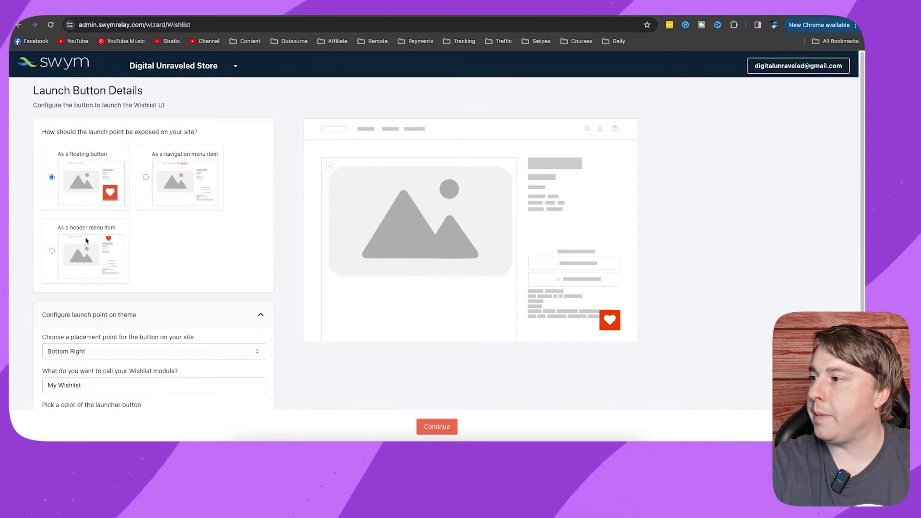
Step: Set the wishlist launch point to 'As a header menu item' and continue
{"action": "left_click", "coordinate": [52, 252]}
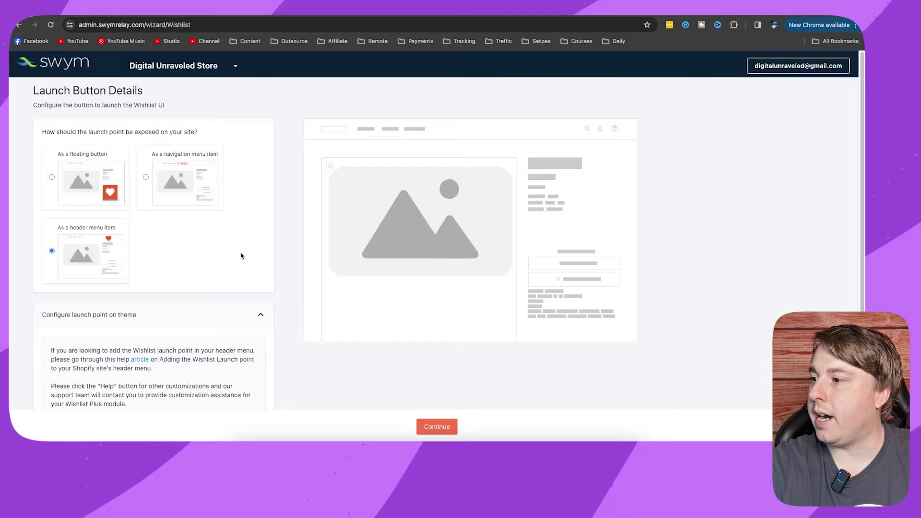
{"action": "scroll", "coordinate": [242, 256], "scroll_direction": "down", "scroll_amount": 1}
{"action": "scroll", "coordinate": [432, 216], "scroll_direction": "up", "scroll_amount": 1}
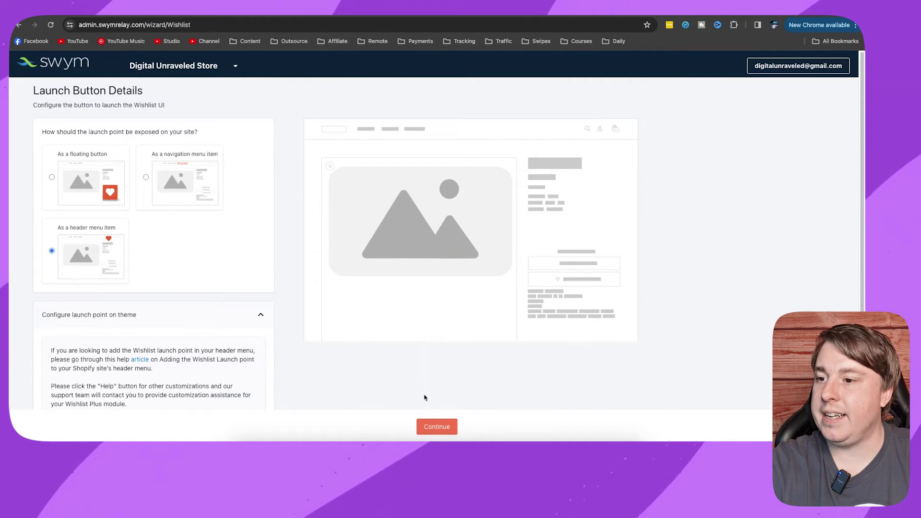
{"action": "left_click", "coordinate": [436, 427]}
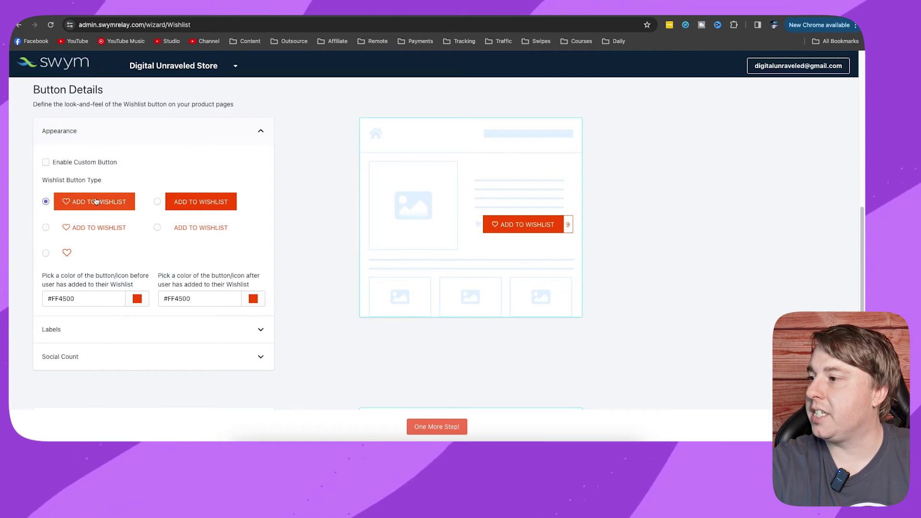
Step: Keep the default orange button colour after viewing the swatch picker, then advance with One More Step!
{"action": "left_click", "coordinate": [147, 301]}
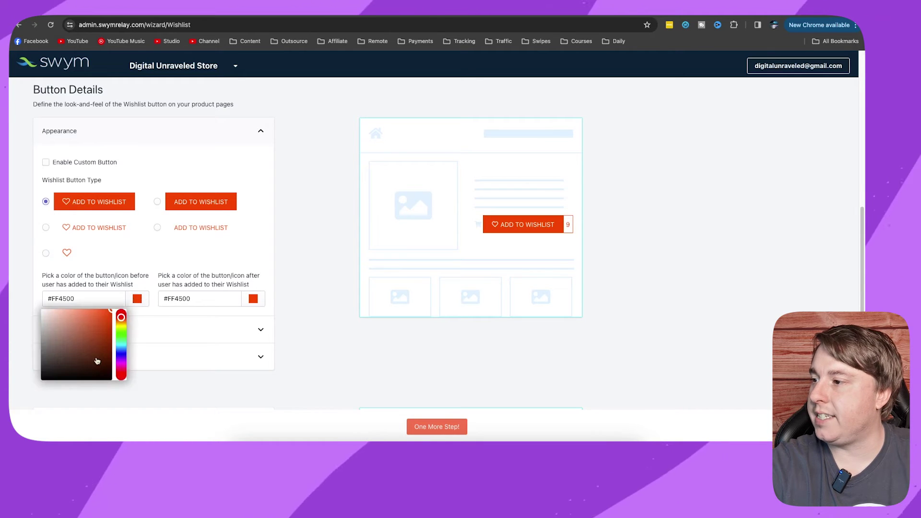
{"action": "left_click", "coordinate": [225, 257]}
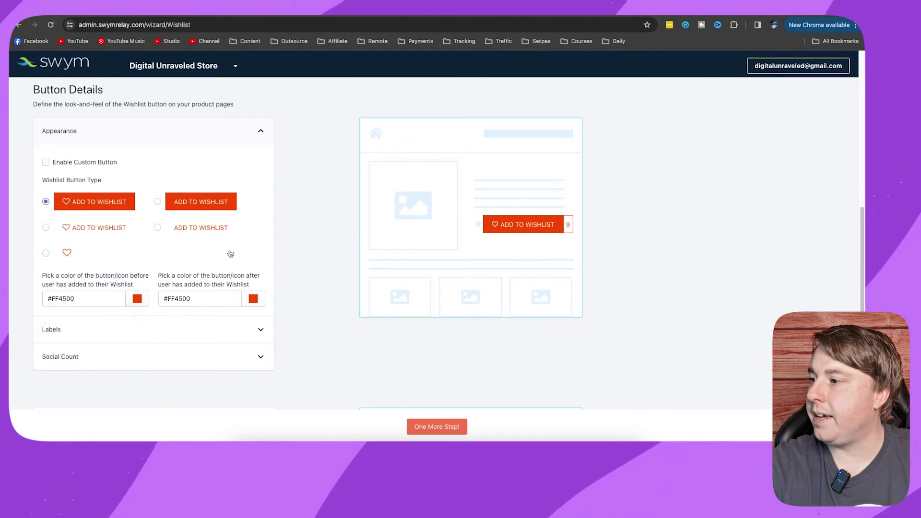
{"action": "left_click", "coordinate": [436, 429]}
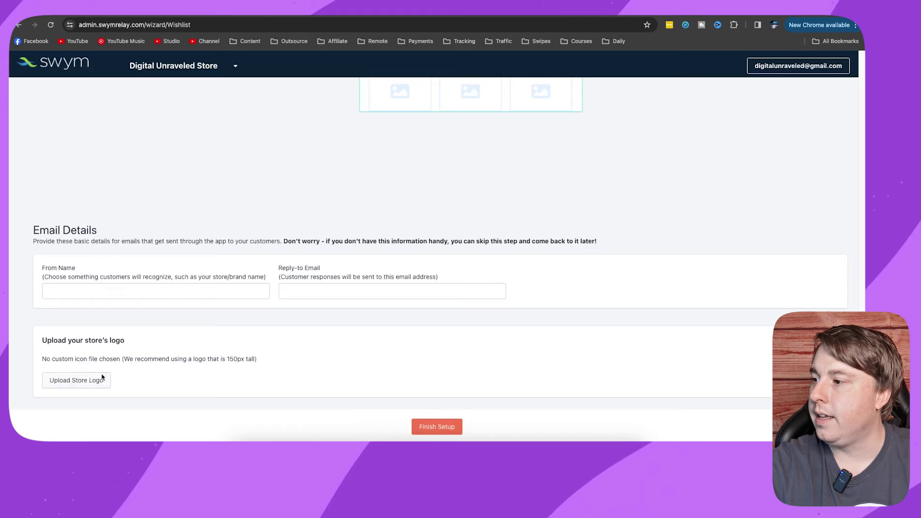
Step: Finish the setup wizard with From Name and Reply-to Email left blank
{"action": "left_click", "coordinate": [435, 427]}
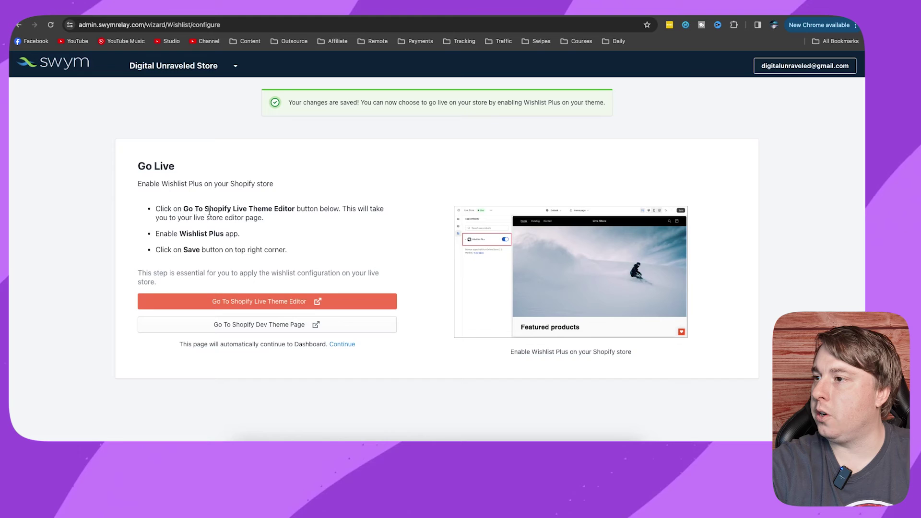
Step: Go to the Shopify live theme editor from the Go Live page
{"action": "left_click", "coordinate": [285, 302]}
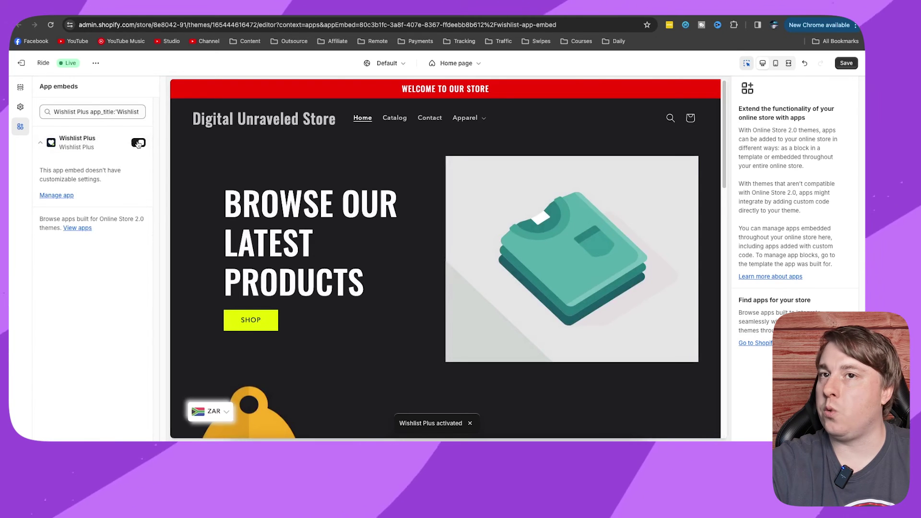
Step: Save the Ride theme with the Wishlist Plus app embed on and exit the editor
{"action": "left_click", "coordinate": [846, 63]}
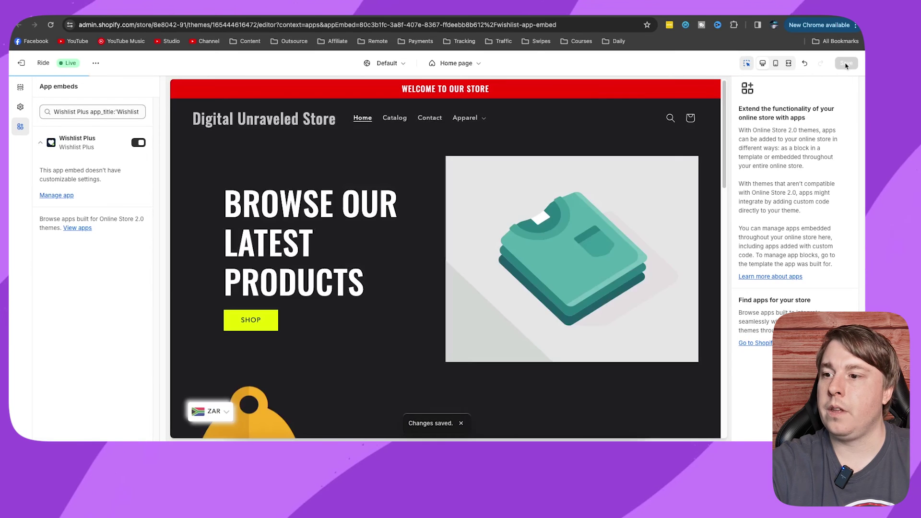
{"action": "left_click", "coordinate": [21, 63]}
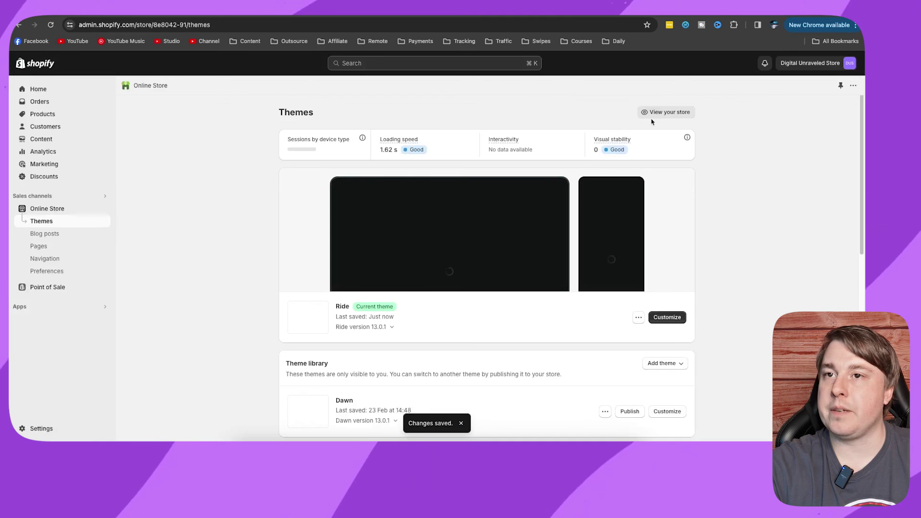
Step: View the live storefront and open the Bell Icon product page
{"action": "left_click", "coordinate": [657, 117]}
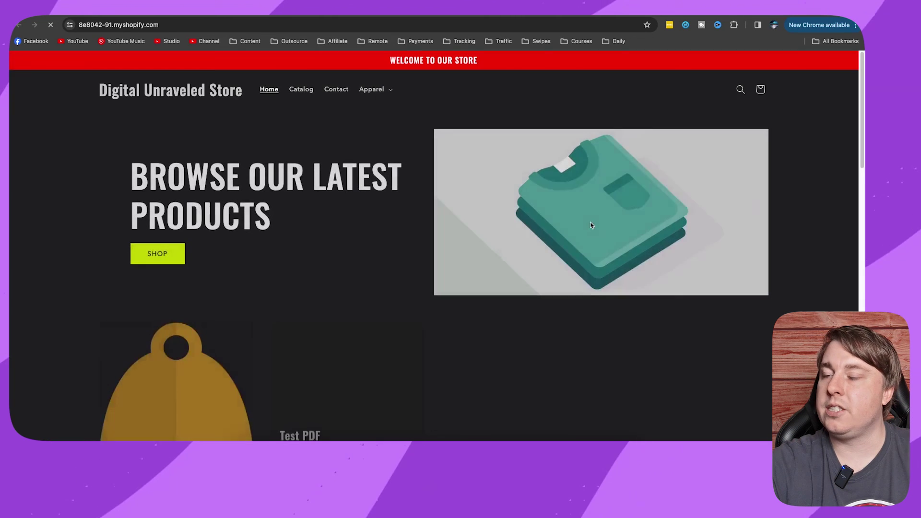
{"action": "scroll", "coordinate": [572, 211], "scroll_direction": "down", "scroll_amount": 5}
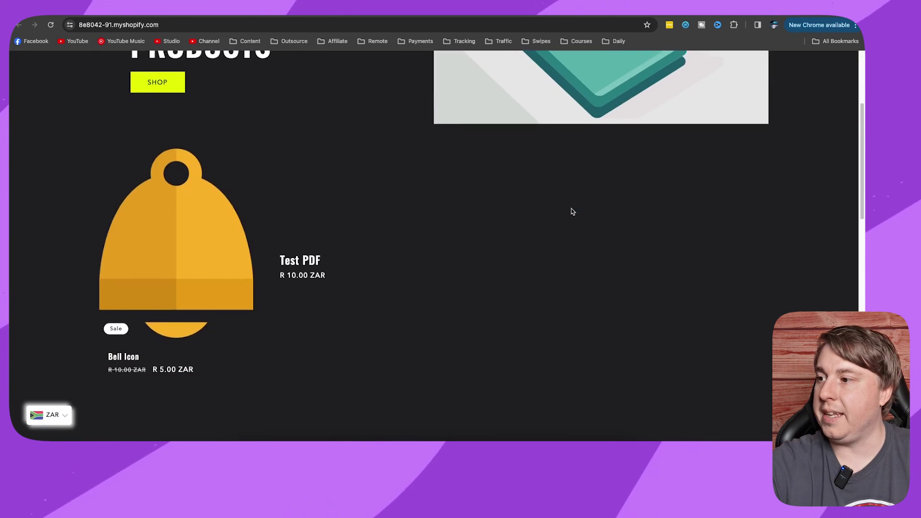
{"action": "left_click", "coordinate": [301, 252]}
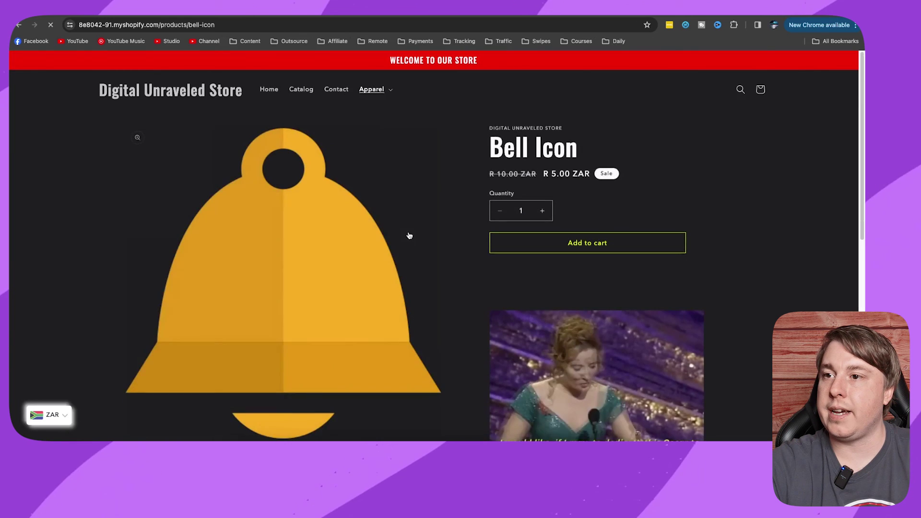